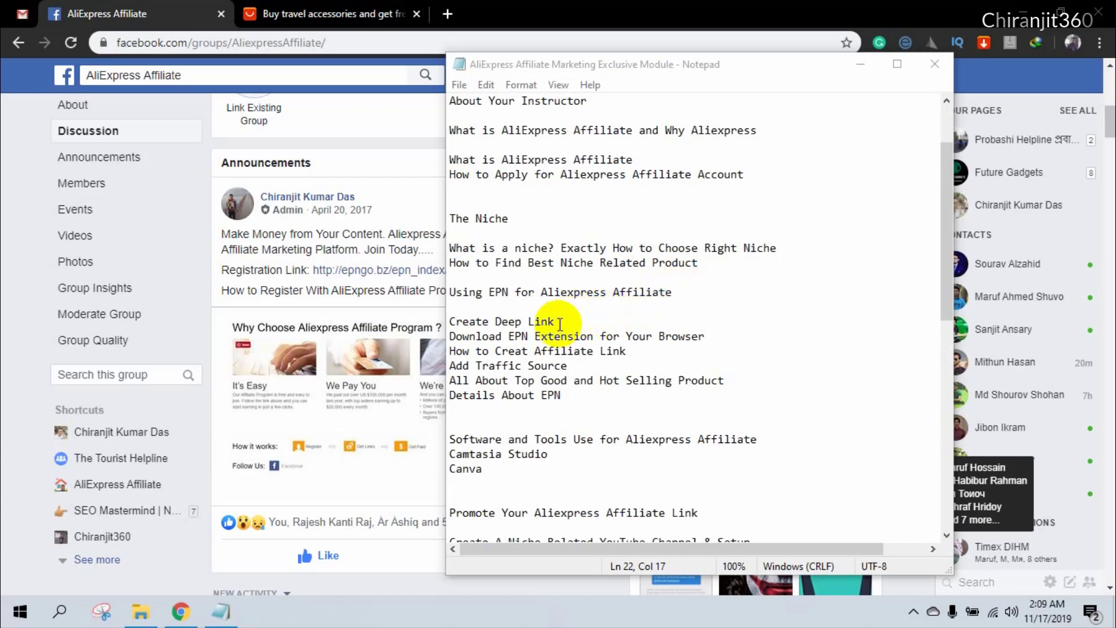
Step: Highlight the 'Create Deep Link' line in the Notepad course outline
{"action": "left_click_drag", "start_coordinate": [560, 324], "coordinate": [454, 326]}
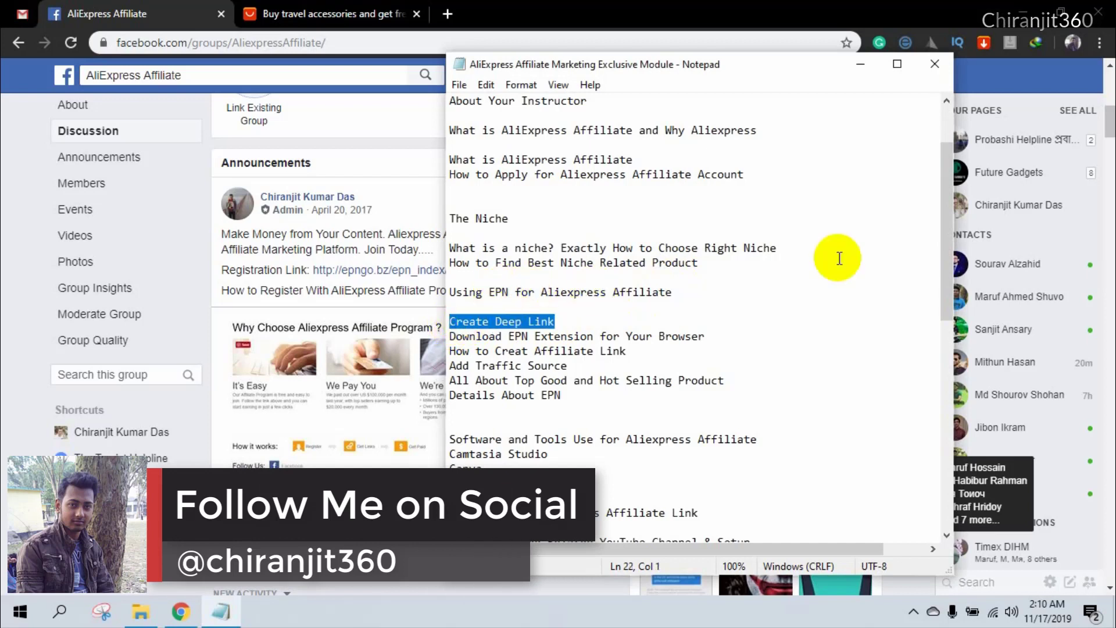
{"action": "left_click", "coordinate": [444, 18]}
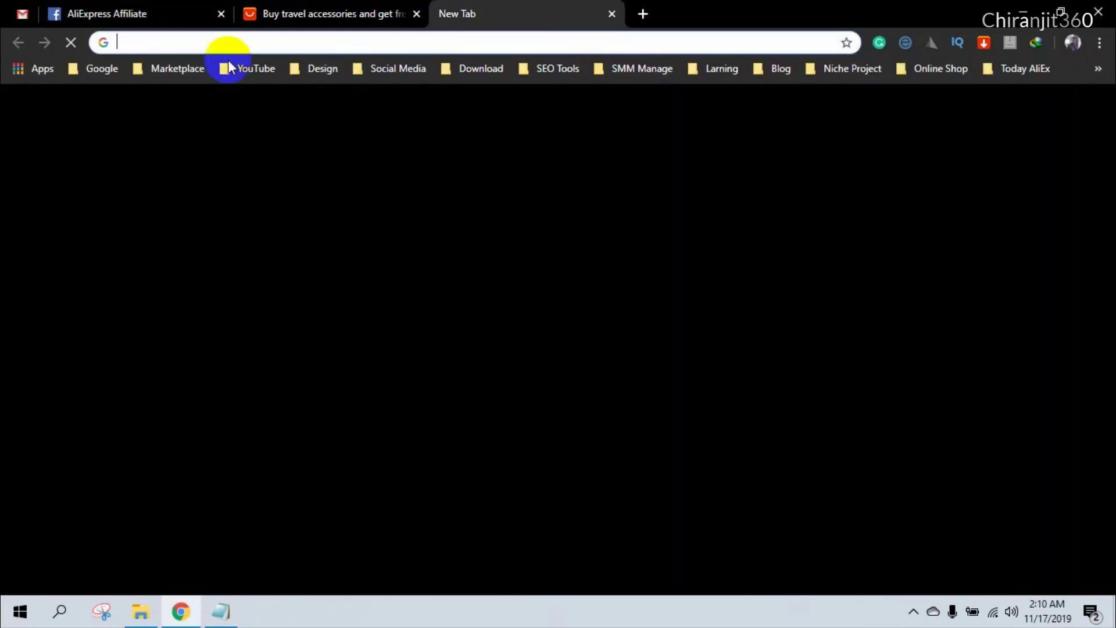
{"action": "right_click", "coordinate": [189, 43]}
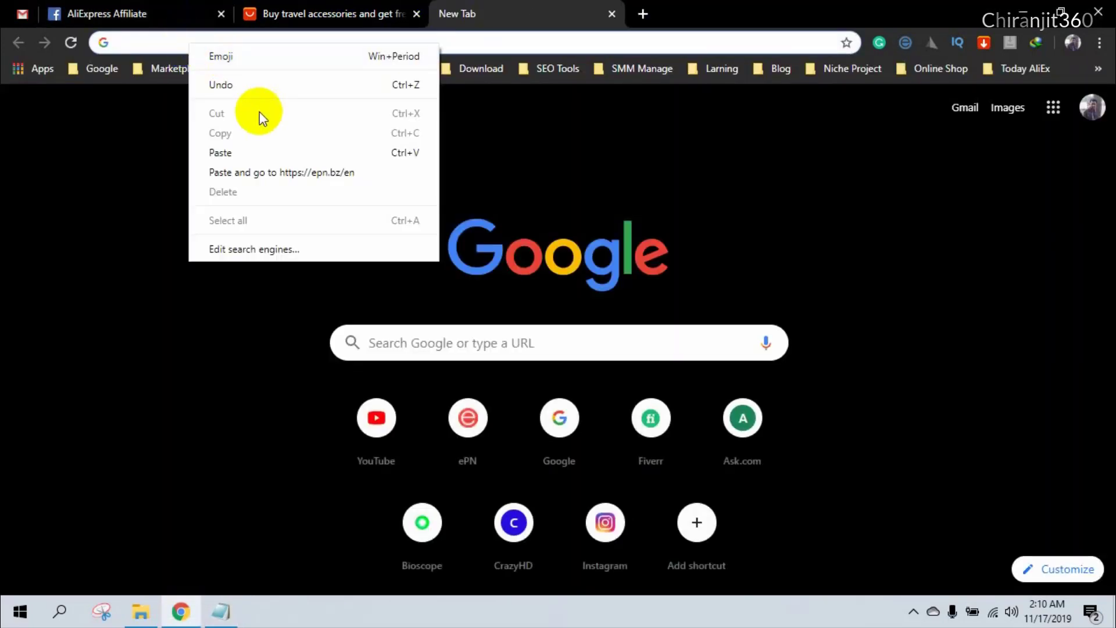
{"action": "left_click", "coordinate": [253, 152]}
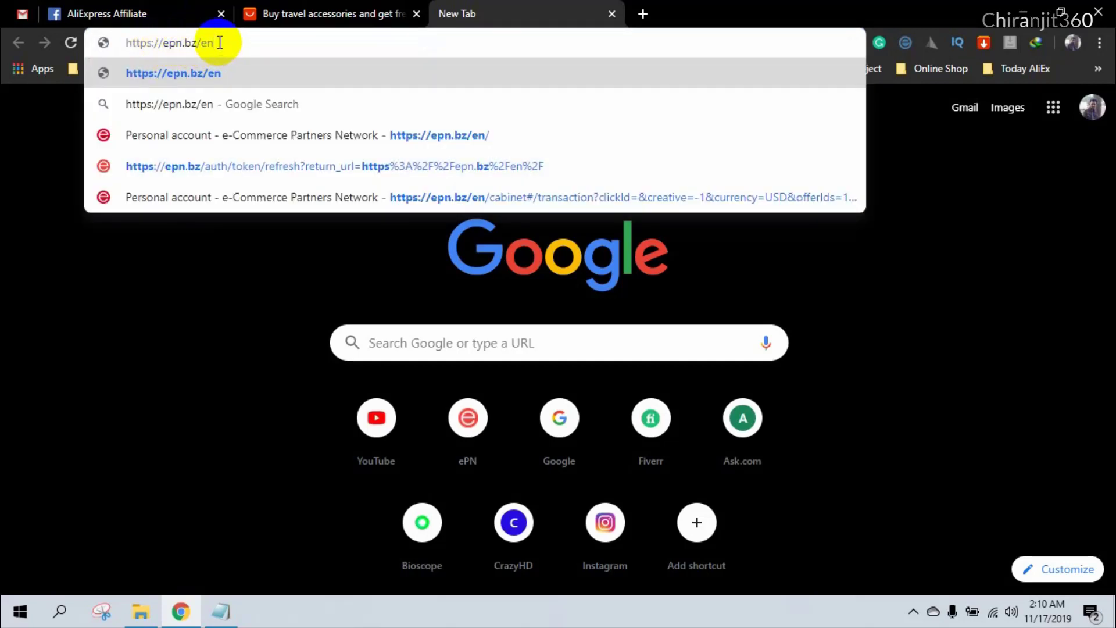
{"action": "key", "text": "Return"}
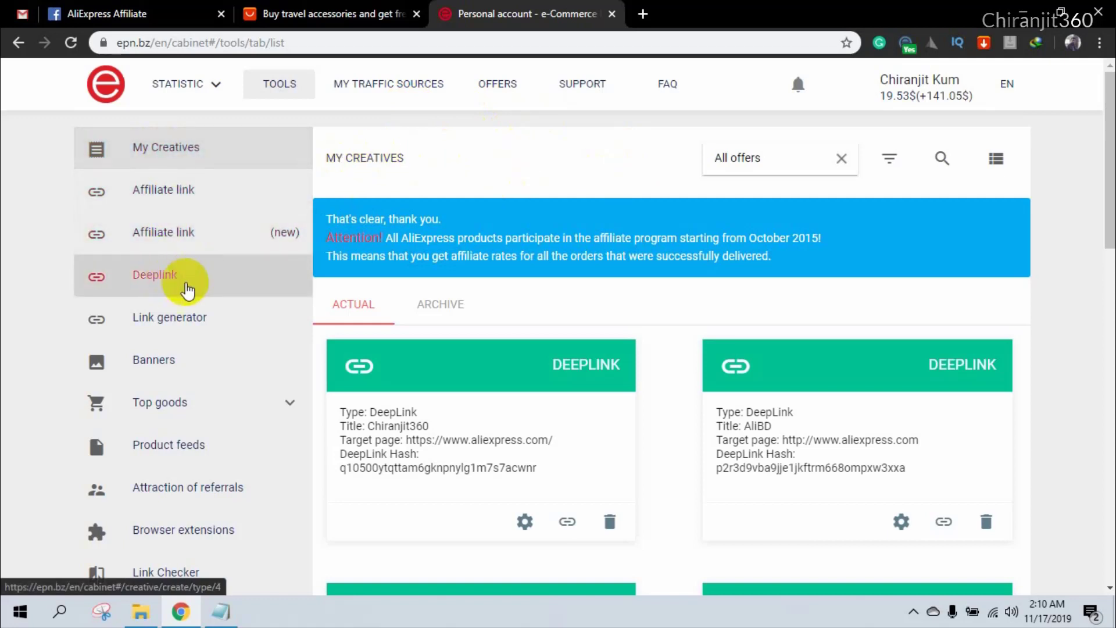
Step: Start a new Deeplink from the sidebar and type its name in the Name field
{"action": "left_click", "coordinate": [163, 282]}
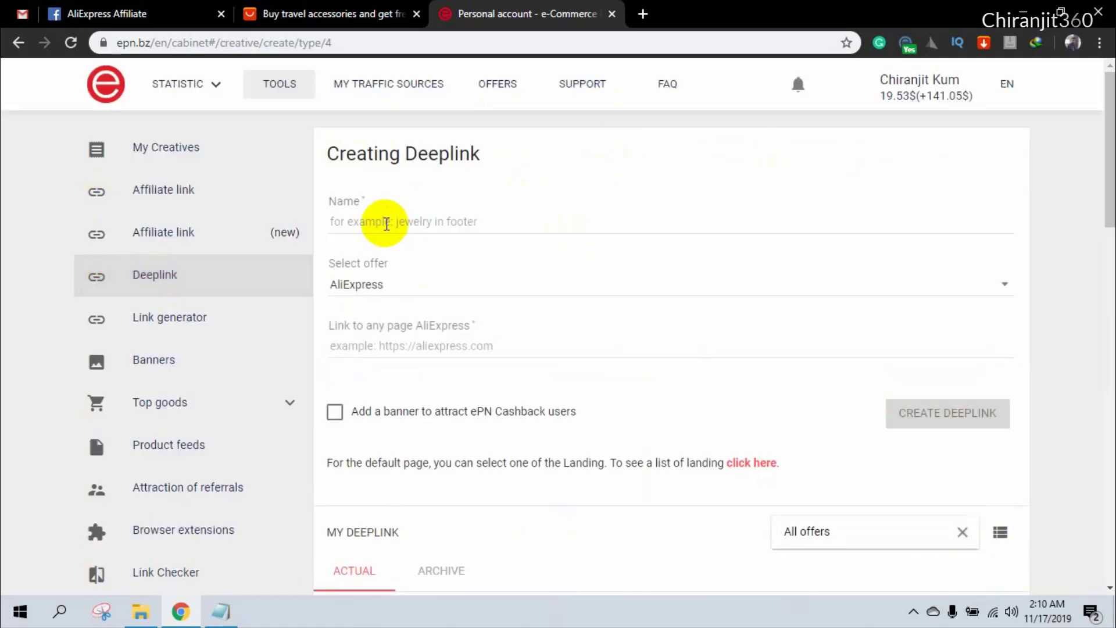
{"action": "left_click", "coordinate": [386, 224]}
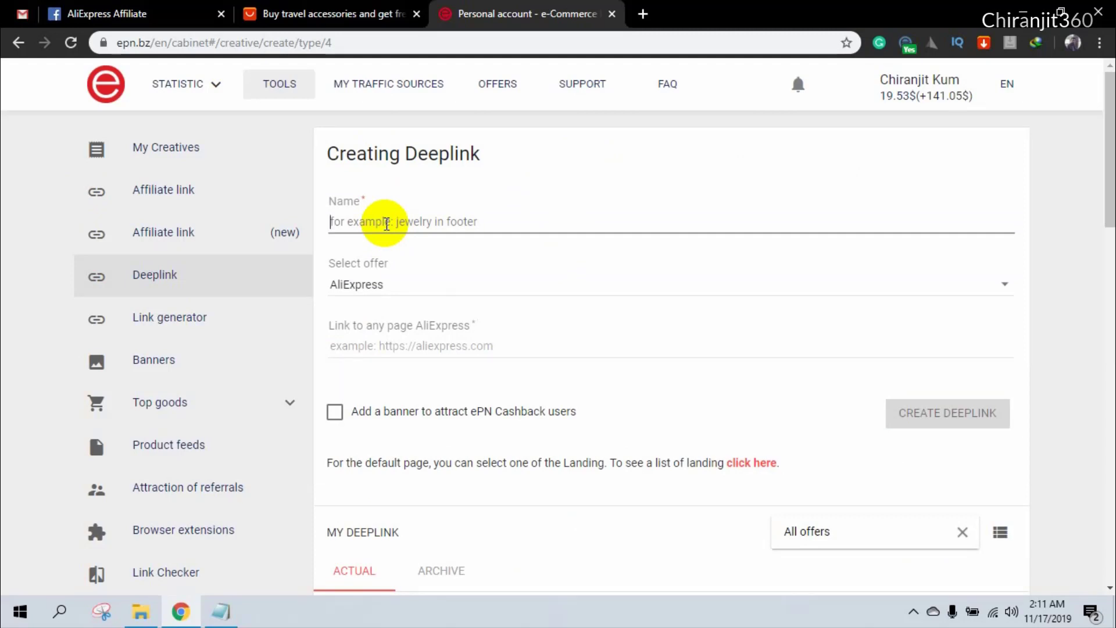
{"action": "type", "text": "Chiranjit"}
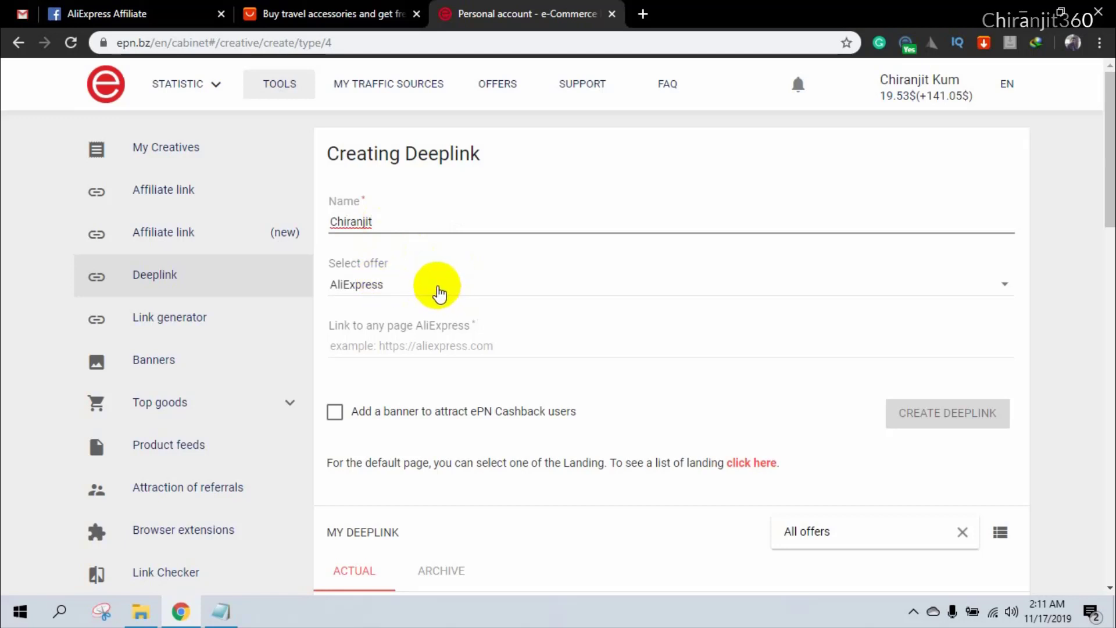
Step: Choose AliExpress as the deeplink offer, then go to the AliExpress travel accessories results
{"action": "left_click", "coordinate": [428, 269]}
{"action": "left_click", "coordinate": [421, 284]}
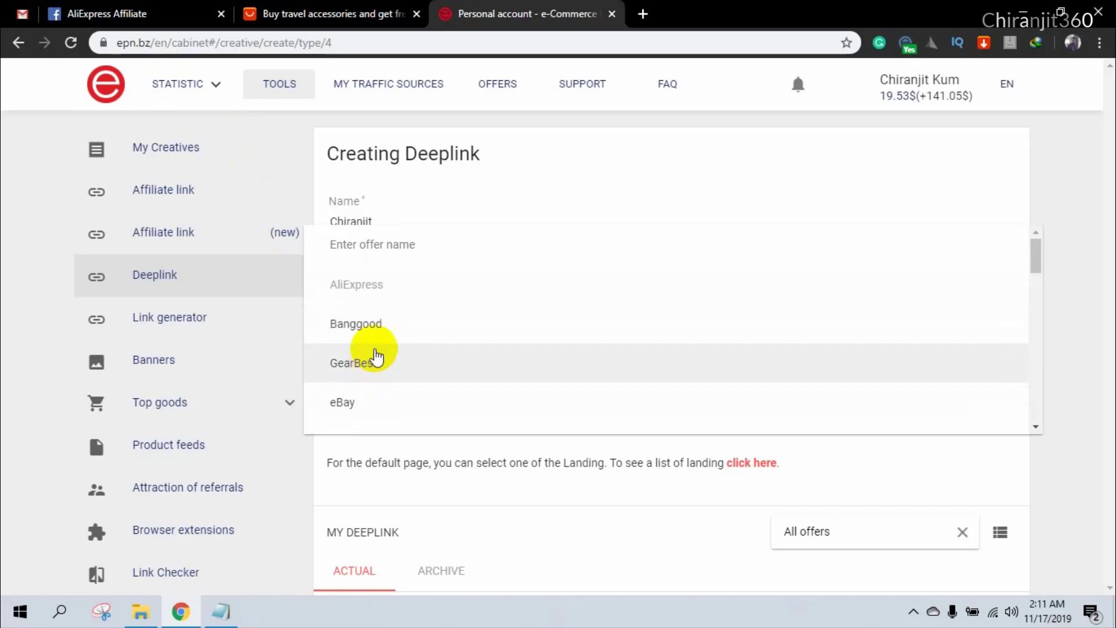
{"action": "scroll", "coordinate": [385, 409], "scroll_direction": "down", "scroll_amount": 5}
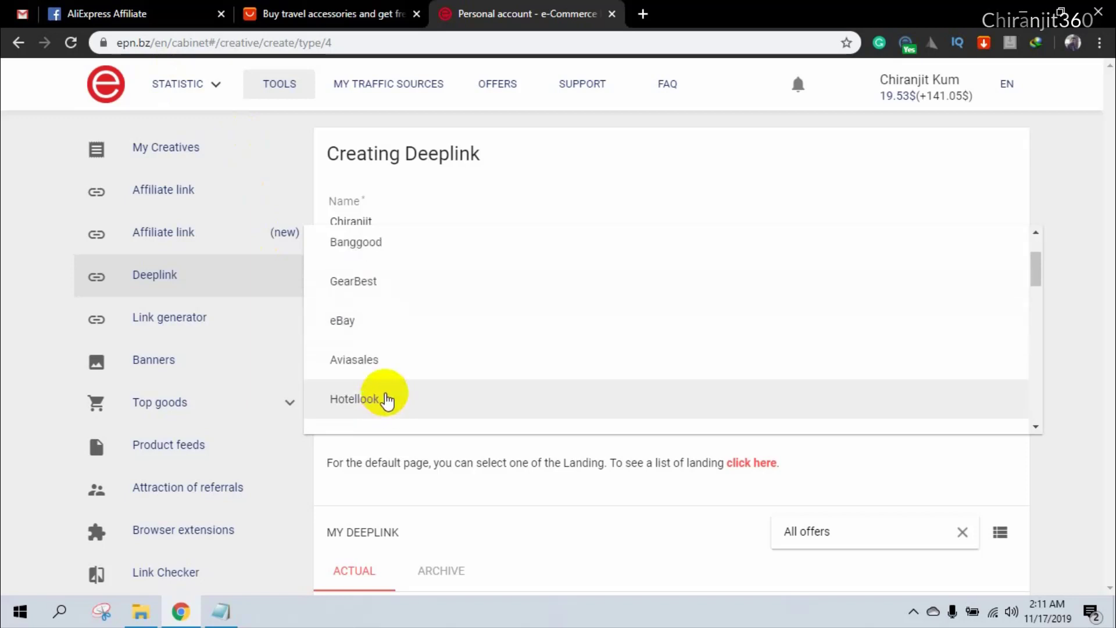
{"action": "scroll", "coordinate": [406, 375], "scroll_direction": "up", "scroll_amount": 5}
{"action": "left_click", "coordinate": [413, 289]}
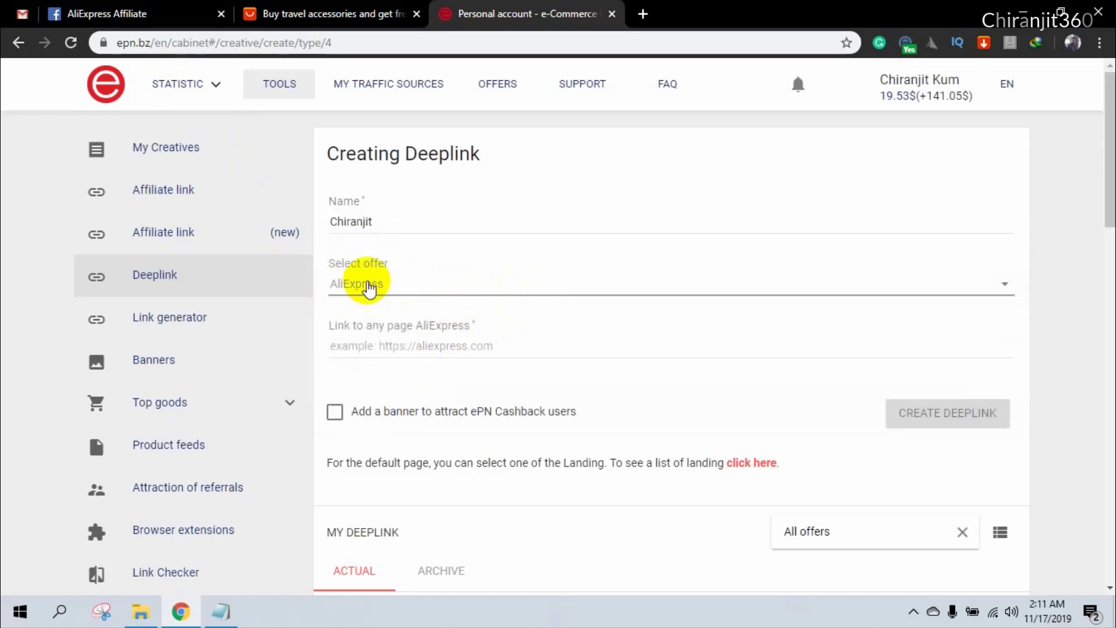
{"action": "left_click", "coordinate": [422, 340]}
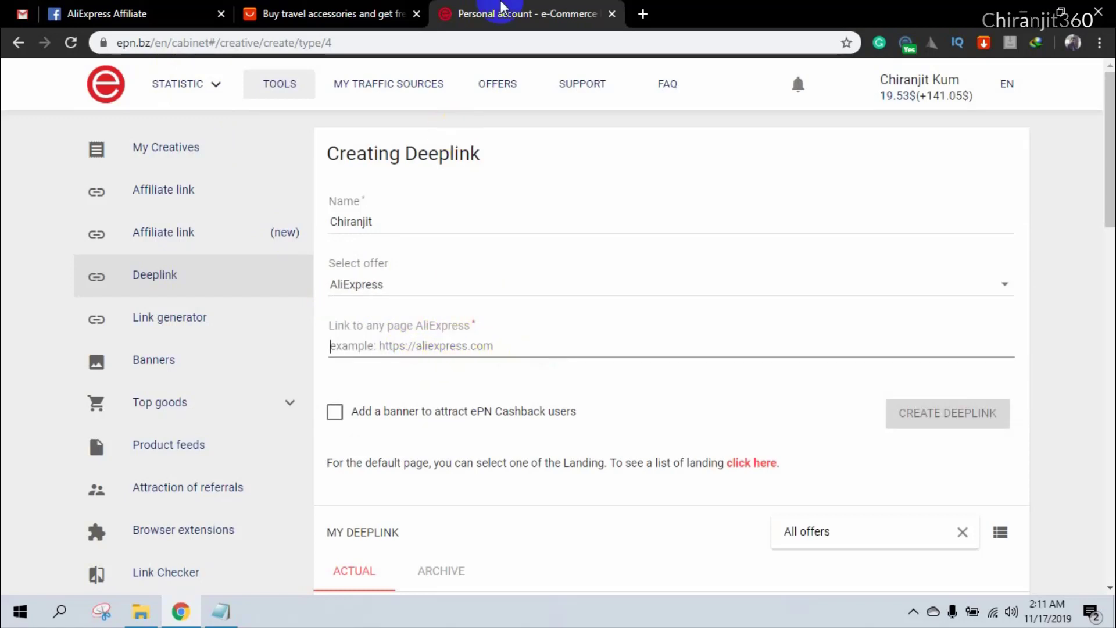
{"action": "left_click", "coordinate": [348, 9]}
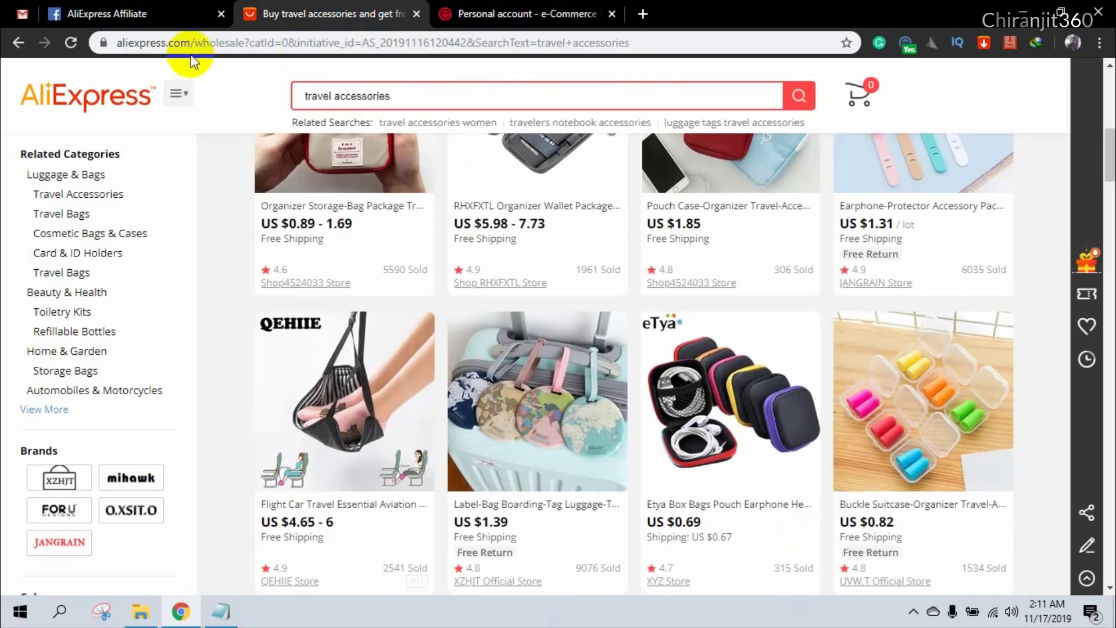
{"action": "left_click_drag", "start_coordinate": [192, 44], "coordinate": [118, 44]}
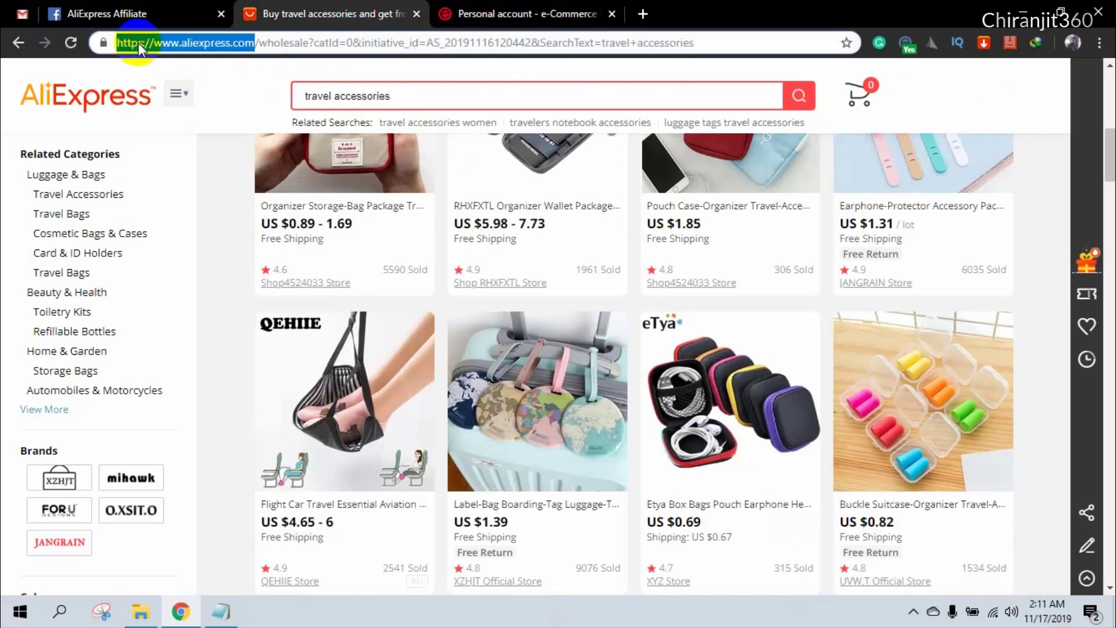
{"action": "right_click", "coordinate": [144, 45]}
{"action": "left_click", "coordinate": [174, 132]}
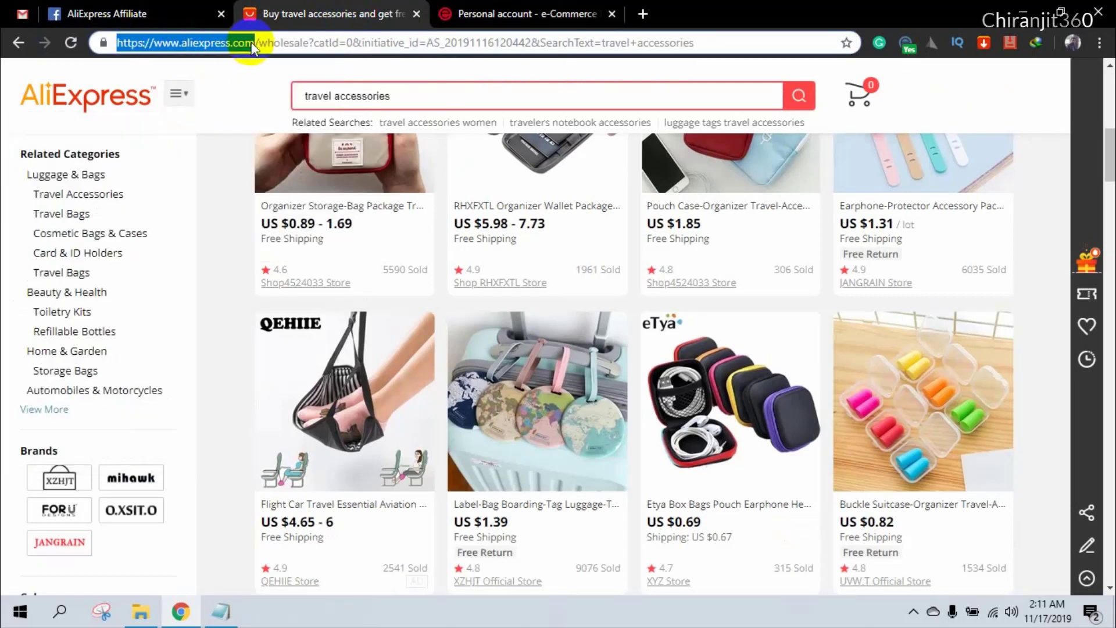
Step: Paste the address as the deeplink's target page and create the deeplink
{"action": "left_click", "coordinate": [494, 17]}
{"action": "left_click", "coordinate": [460, 343]}
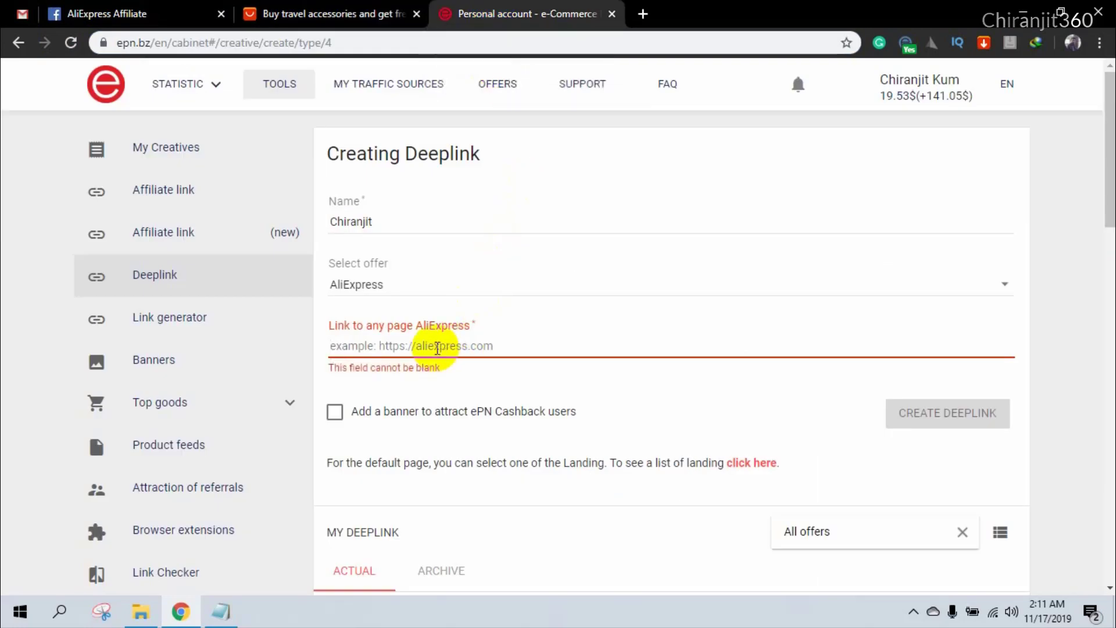
{"action": "key", "text": "ctrl+v"}
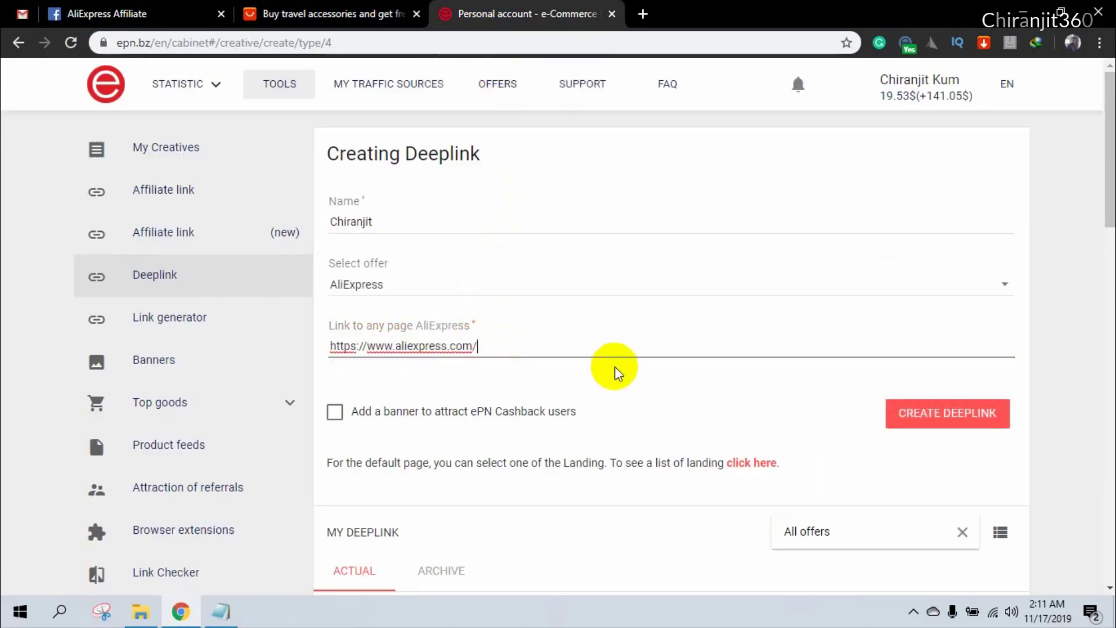
{"action": "left_click", "coordinate": [945, 424]}
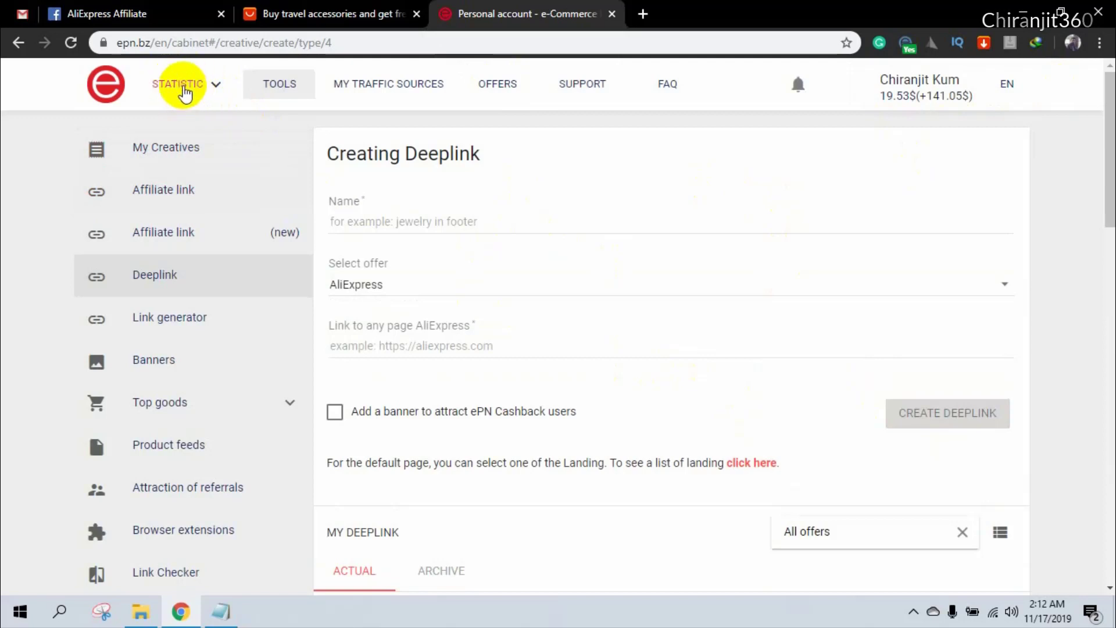
{"action": "left_click", "coordinate": [183, 85]}
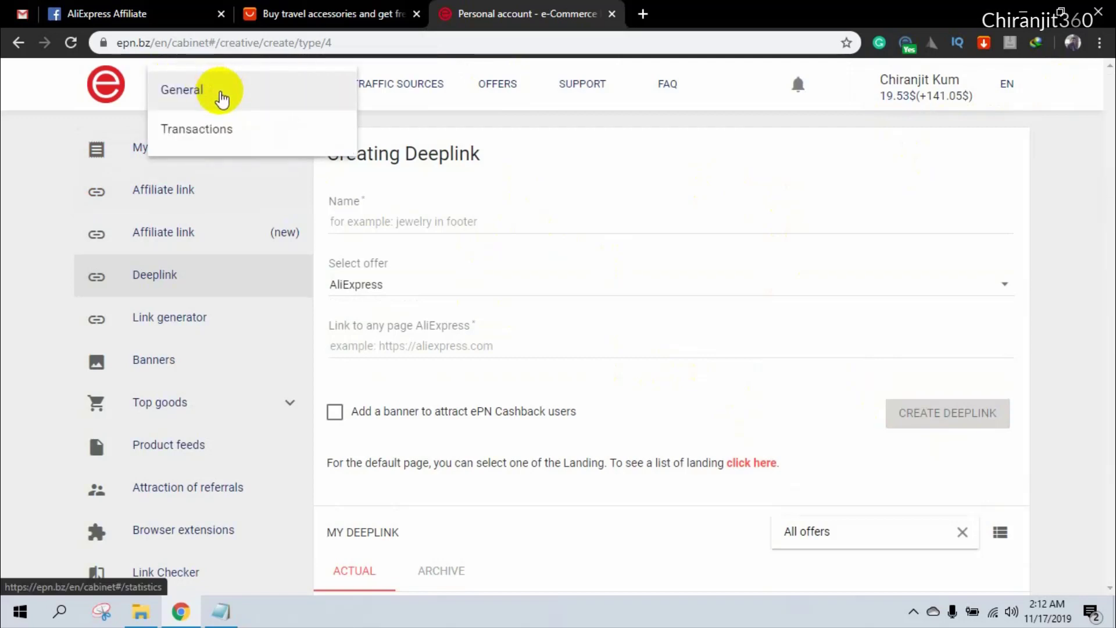
{"action": "left_click", "coordinate": [525, 124]}
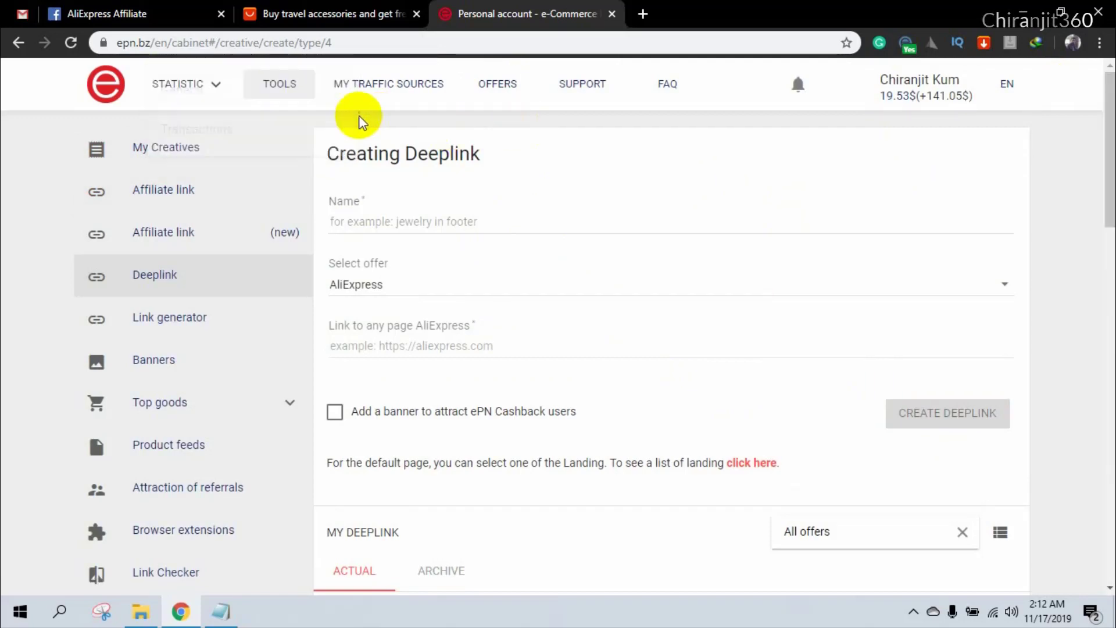
{"action": "left_click", "coordinate": [271, 88]}
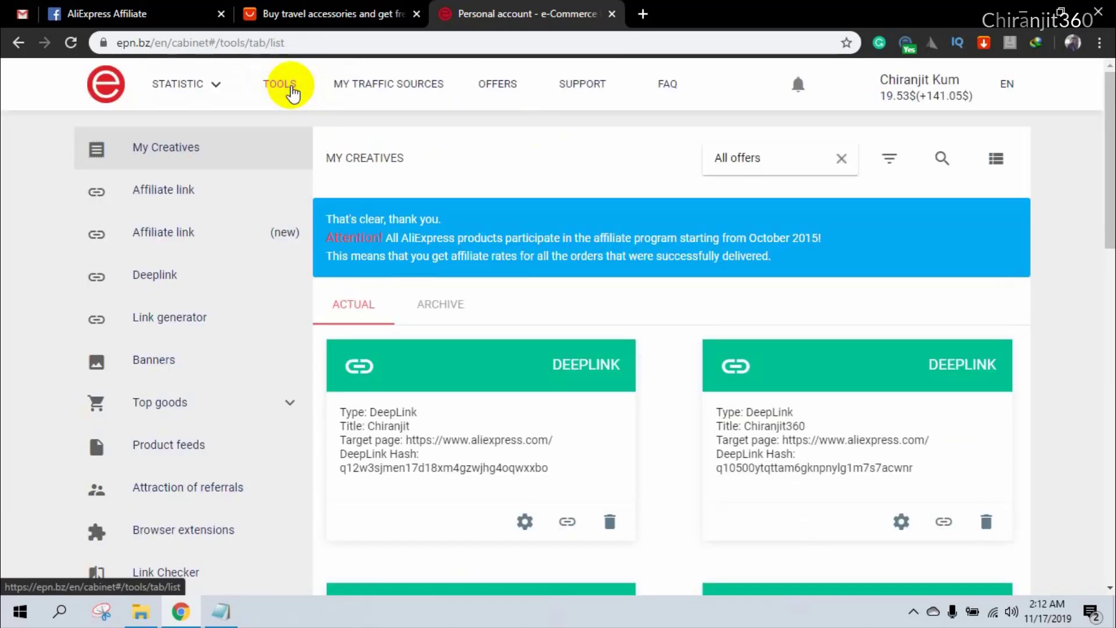
{"action": "scroll", "coordinate": [663, 268], "scroll_direction": "down", "scroll_amount": 3}
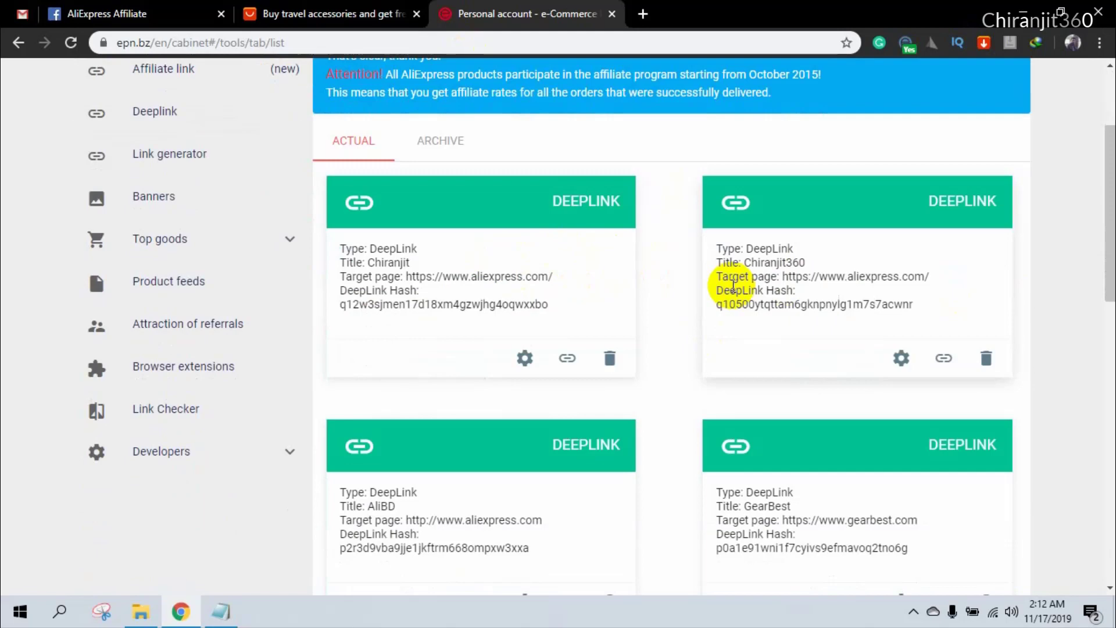
{"action": "scroll", "coordinate": [640, 279], "scroll_direction": "down", "scroll_amount": 5}
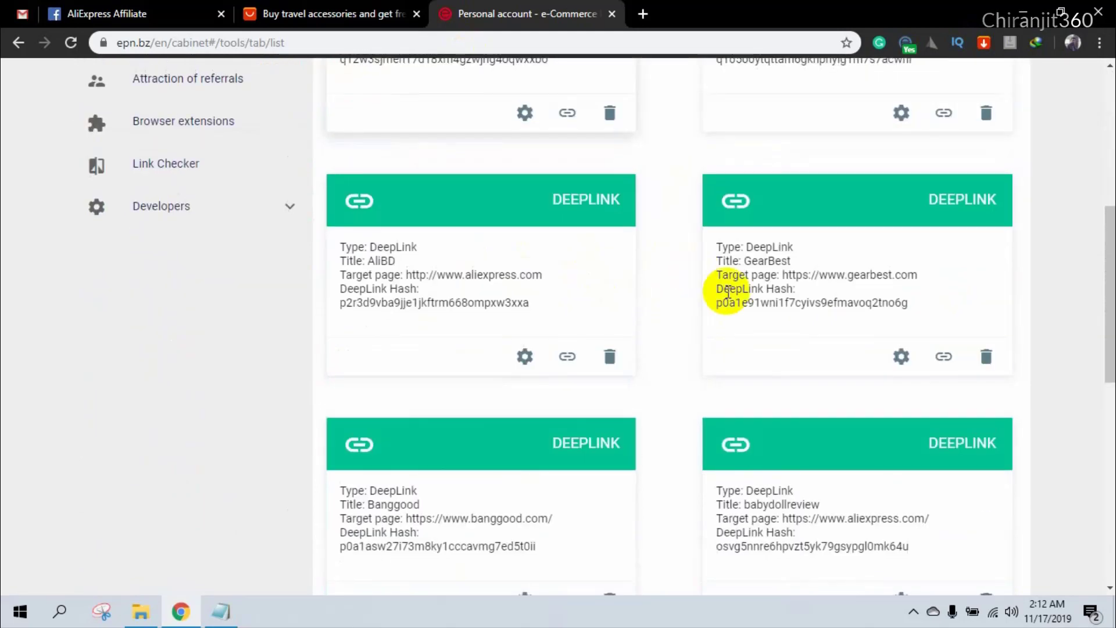
{"action": "scroll", "coordinate": [675, 298], "scroll_direction": "down", "scroll_amount": 9}
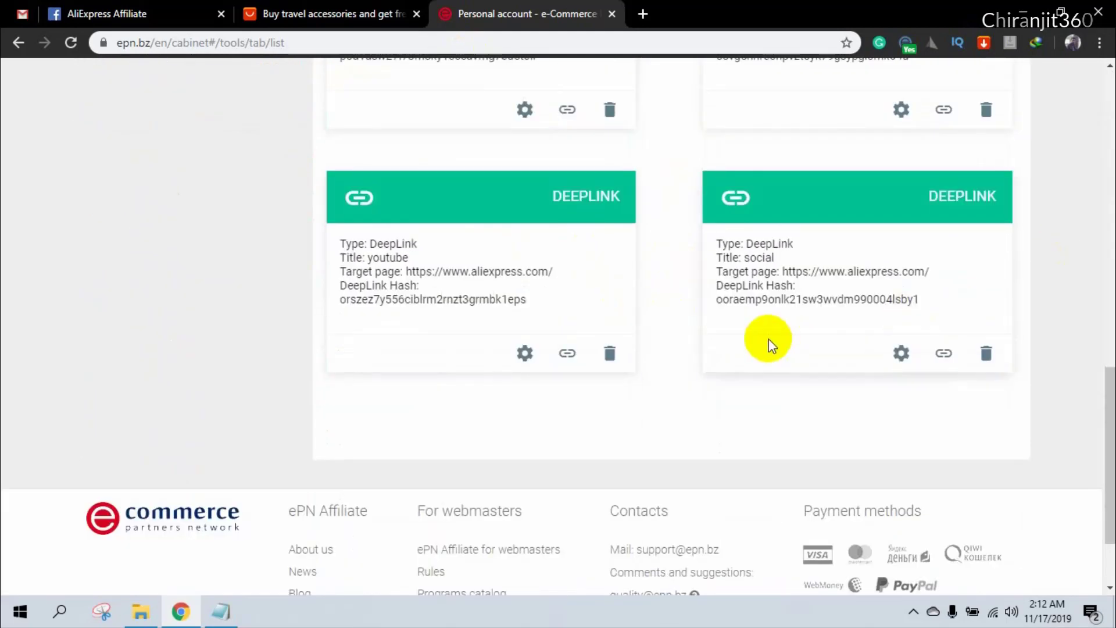
{"action": "scroll", "coordinate": [581, 336], "scroll_direction": "up", "scroll_amount": 4}
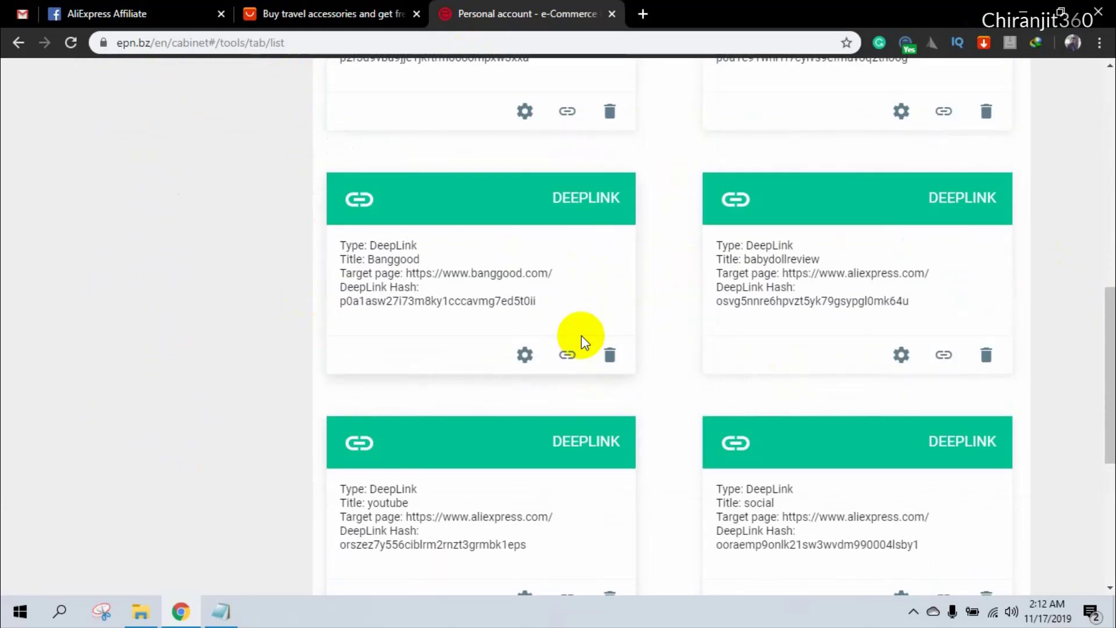
{"action": "scroll", "coordinate": [675, 318], "scroll_direction": "up", "scroll_amount": 4}
{"action": "scroll", "coordinate": [674, 318], "scroll_direction": "up", "scroll_amount": 4}
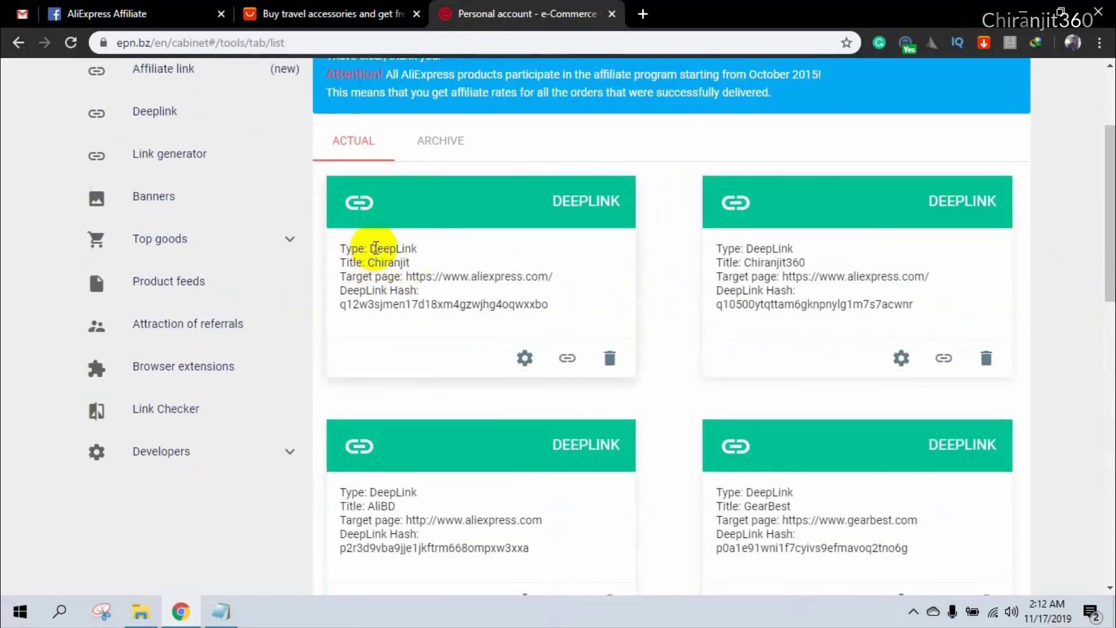
{"action": "left_click_drag", "start_coordinate": [372, 244], "coordinate": [431, 294]}
{"action": "left_click", "coordinate": [499, 278]}
{"action": "left_click", "coordinate": [612, 298]}
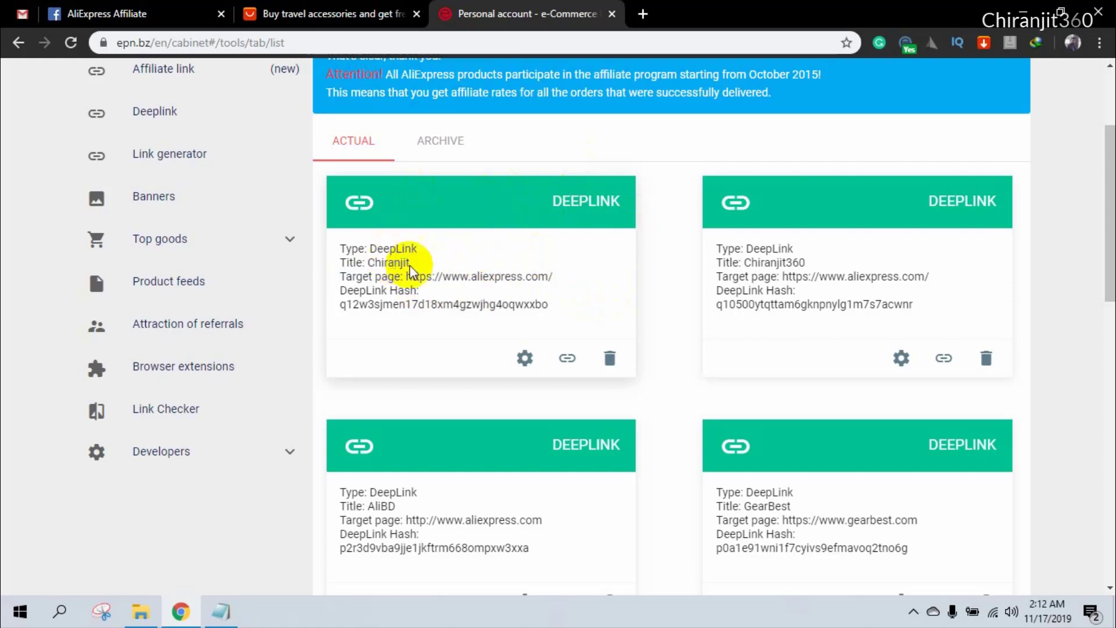
{"action": "scroll", "coordinate": [392, 261], "scroll_direction": "up", "scroll_amount": 3}
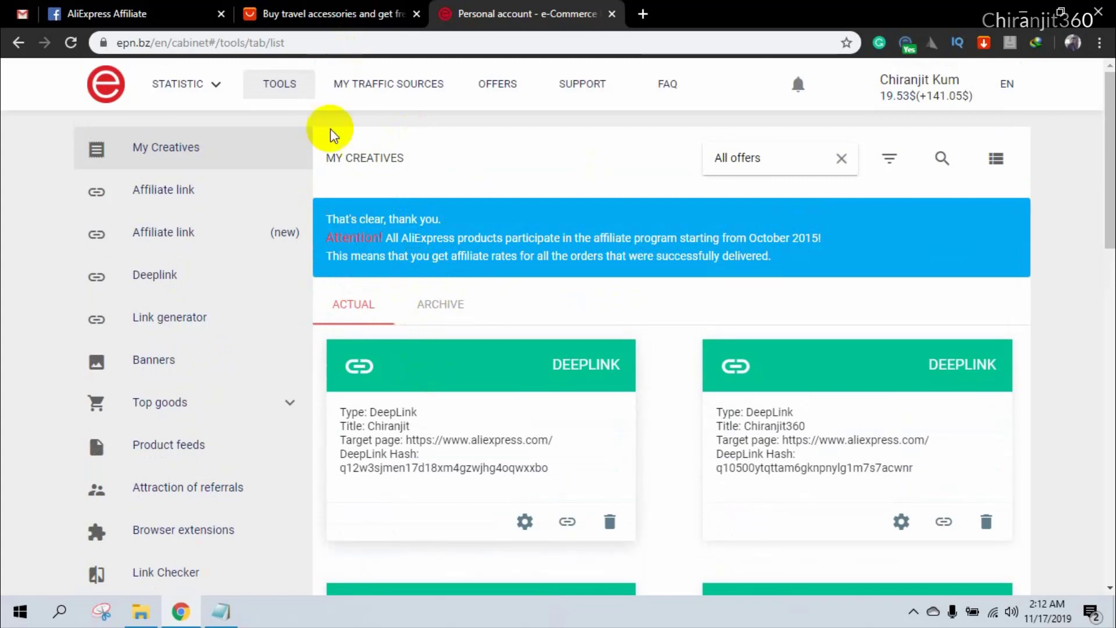
Step: Open the first result, the 7pc travel makeup bottle set, in a new tab
{"action": "left_click", "coordinate": [312, 14]}
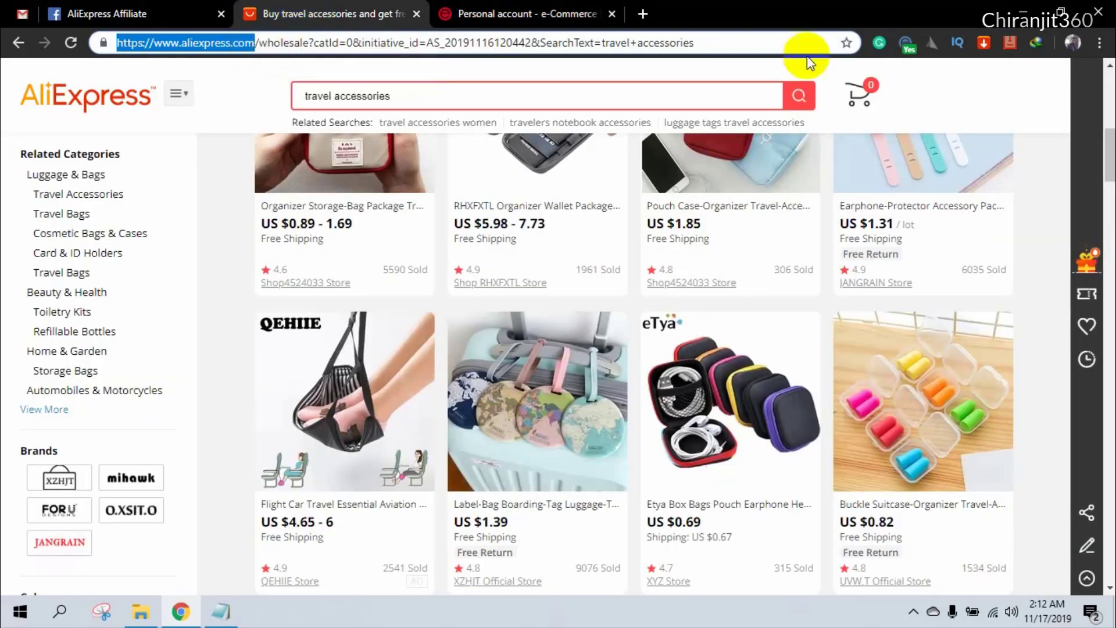
{"action": "scroll", "coordinate": [575, 310], "scroll_direction": "up", "scroll_amount": 5}
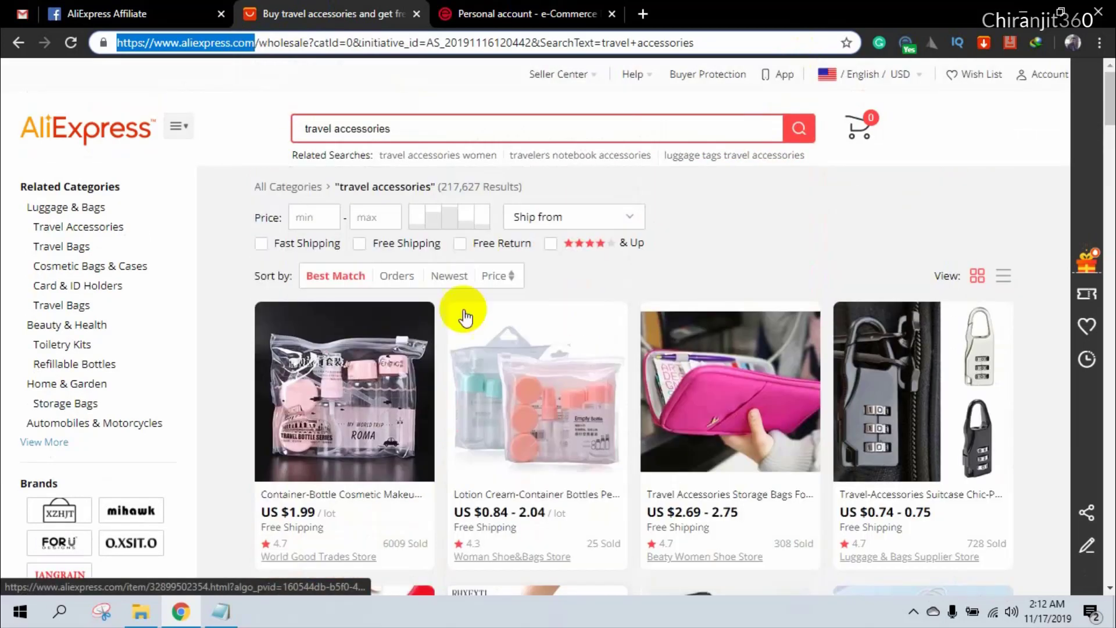
{"action": "right_click", "coordinate": [326, 492]}
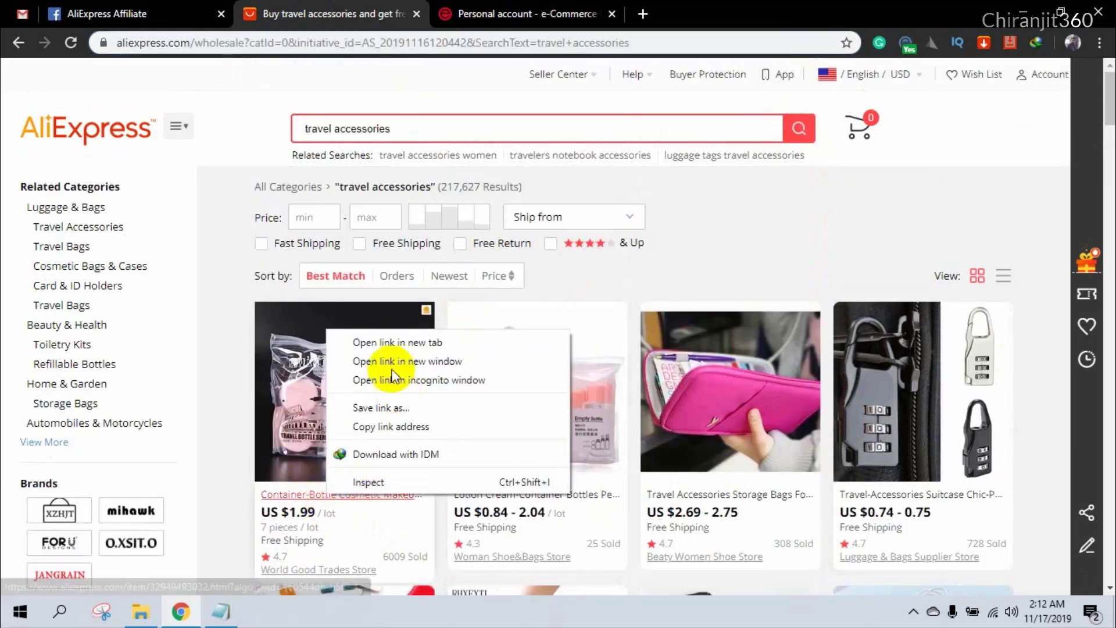
{"action": "left_click", "coordinate": [349, 343]}
{"action": "left_click", "coordinate": [491, 15]}
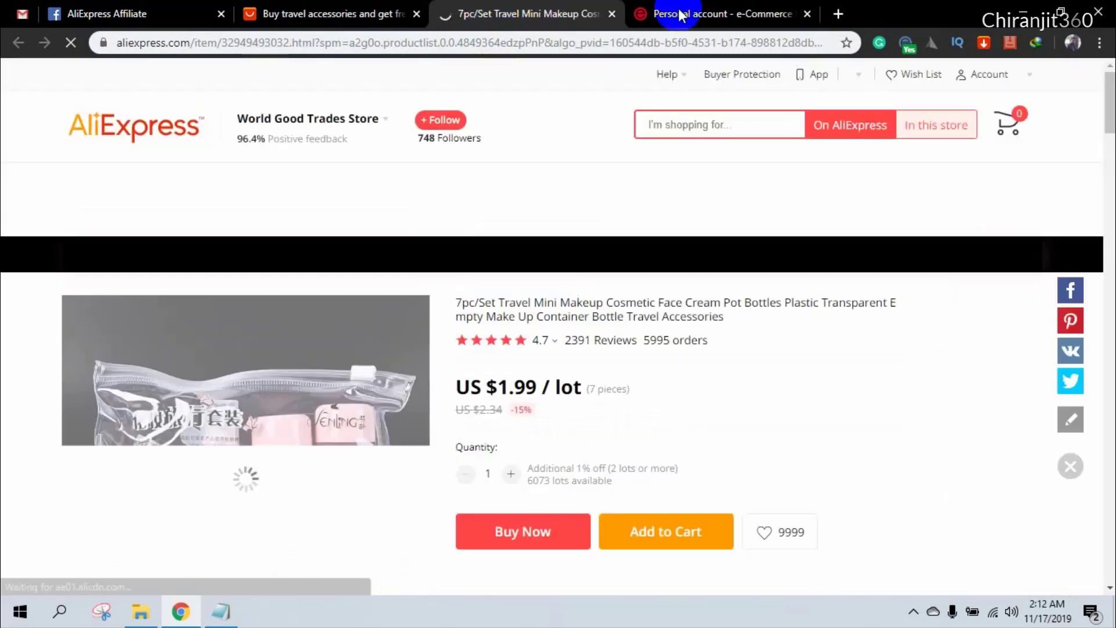
Step: Move the ePN account tab to first position and return to the bottle set page
{"action": "left_click_drag", "start_coordinate": [721, 14], "coordinate": [131, 16]}
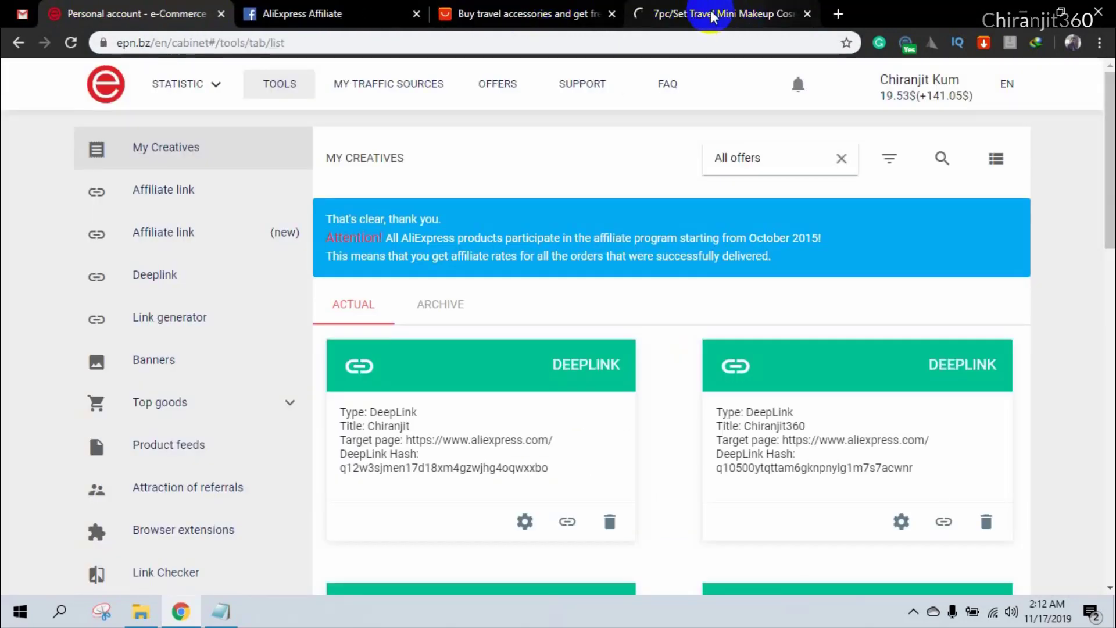
{"action": "left_click", "coordinate": [731, 22]}
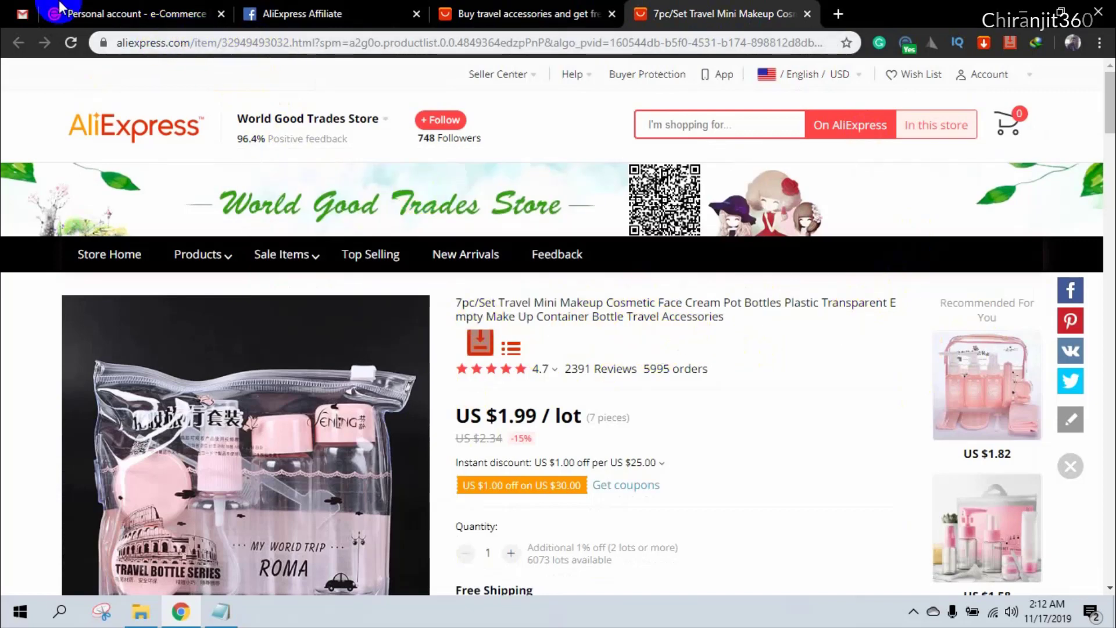
{"action": "left_click", "coordinate": [136, 16]}
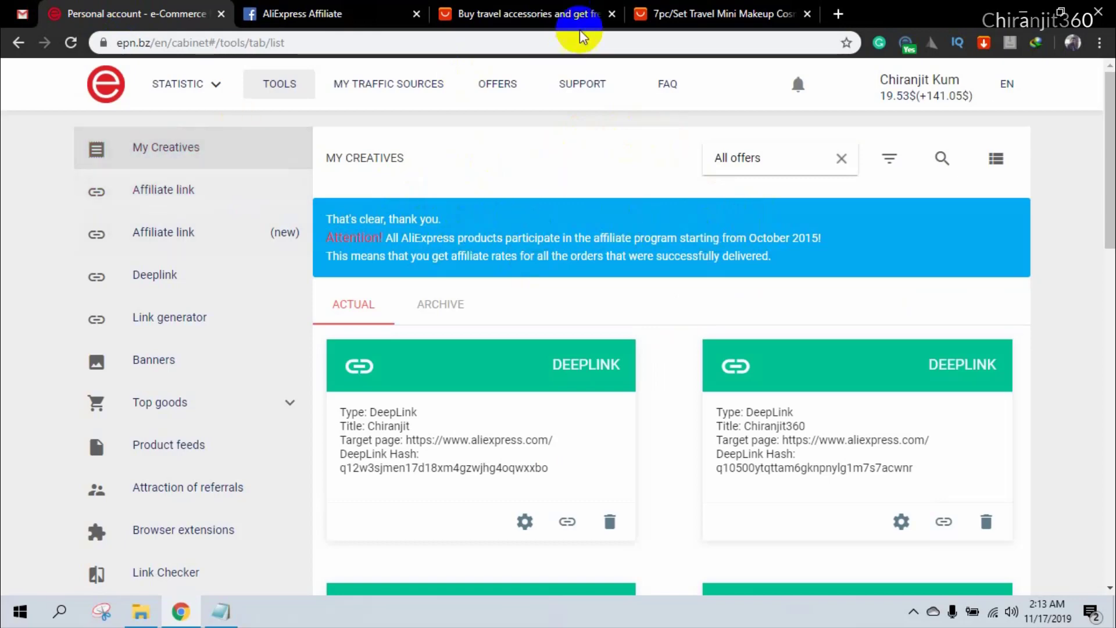
{"action": "left_click", "coordinate": [704, 15]}
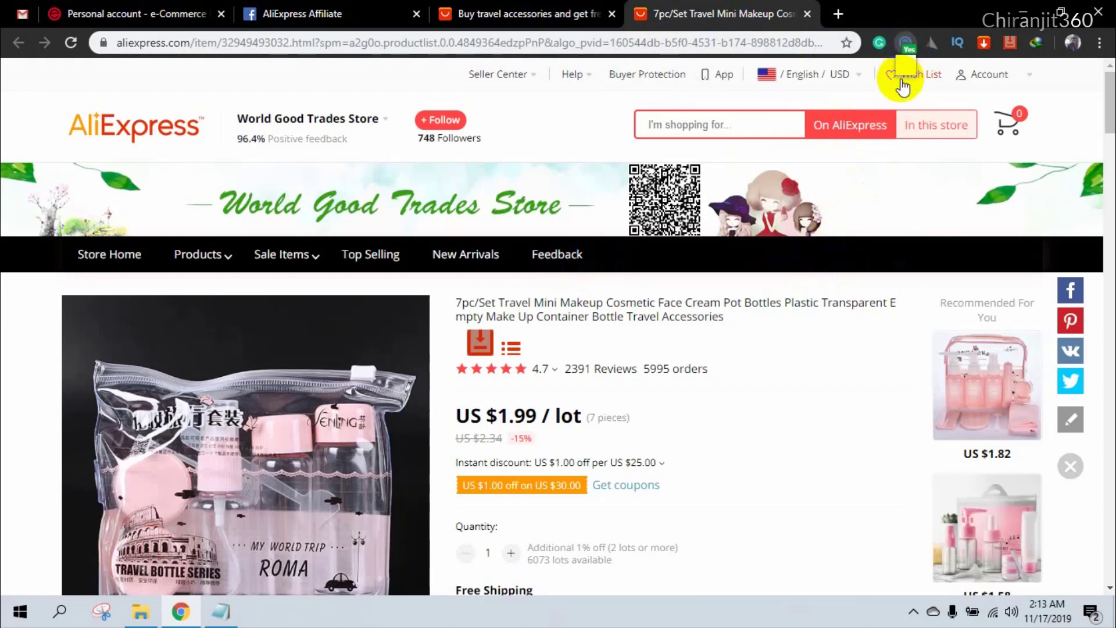
{"action": "left_click", "coordinate": [906, 43]}
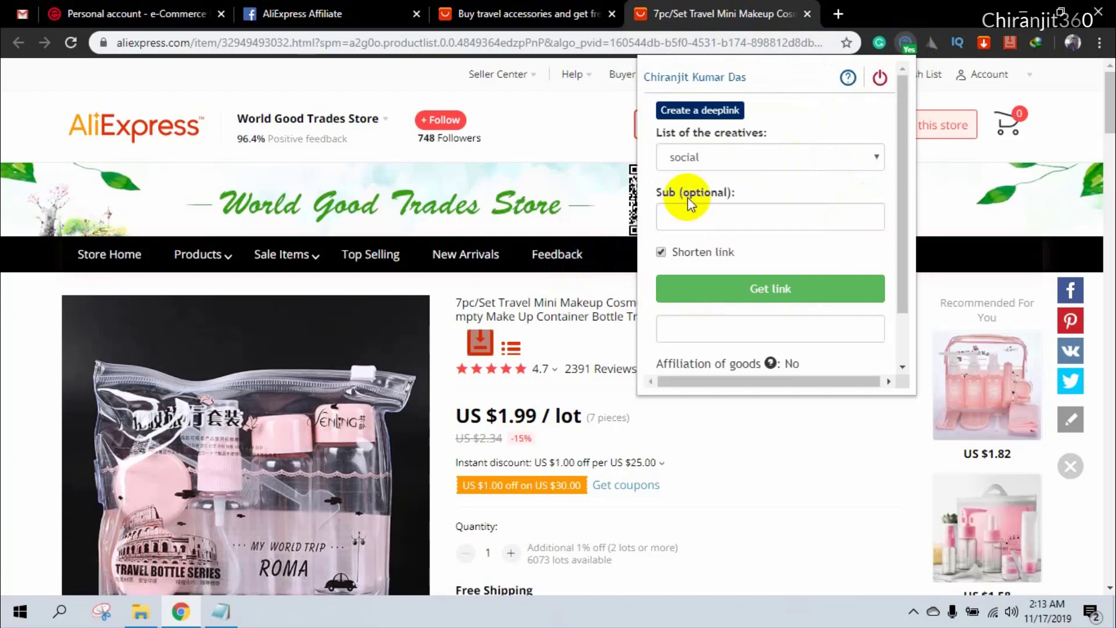
{"action": "left_click", "coordinate": [709, 154]}
{"action": "left_click", "coordinate": [700, 251]}
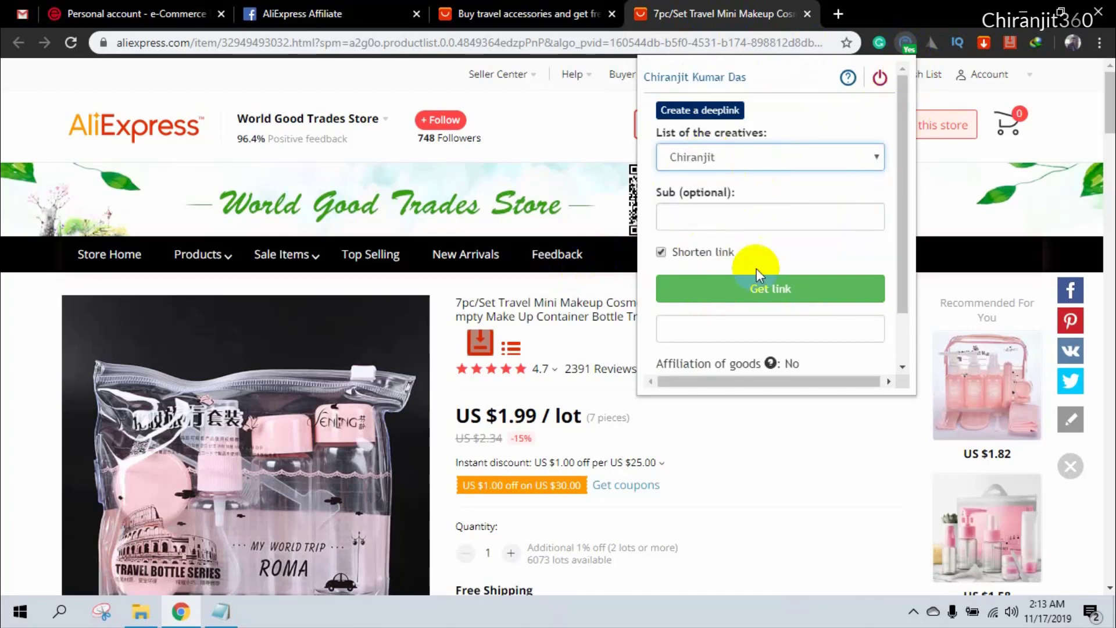
{"action": "left_click", "coordinate": [773, 287]}
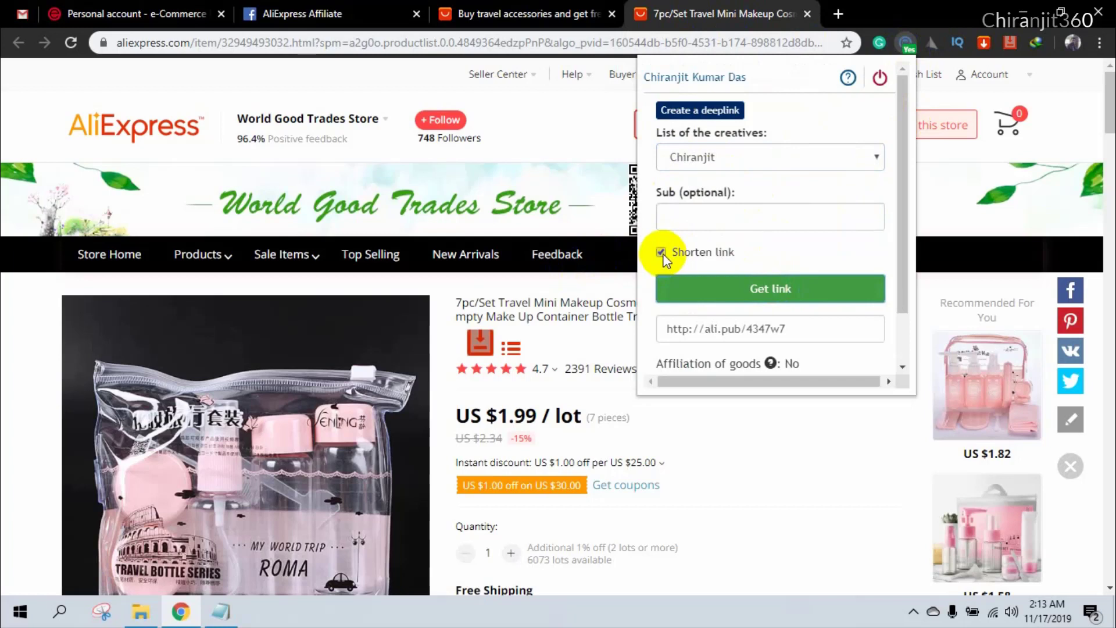
{"action": "left_click", "coordinate": [765, 321]}
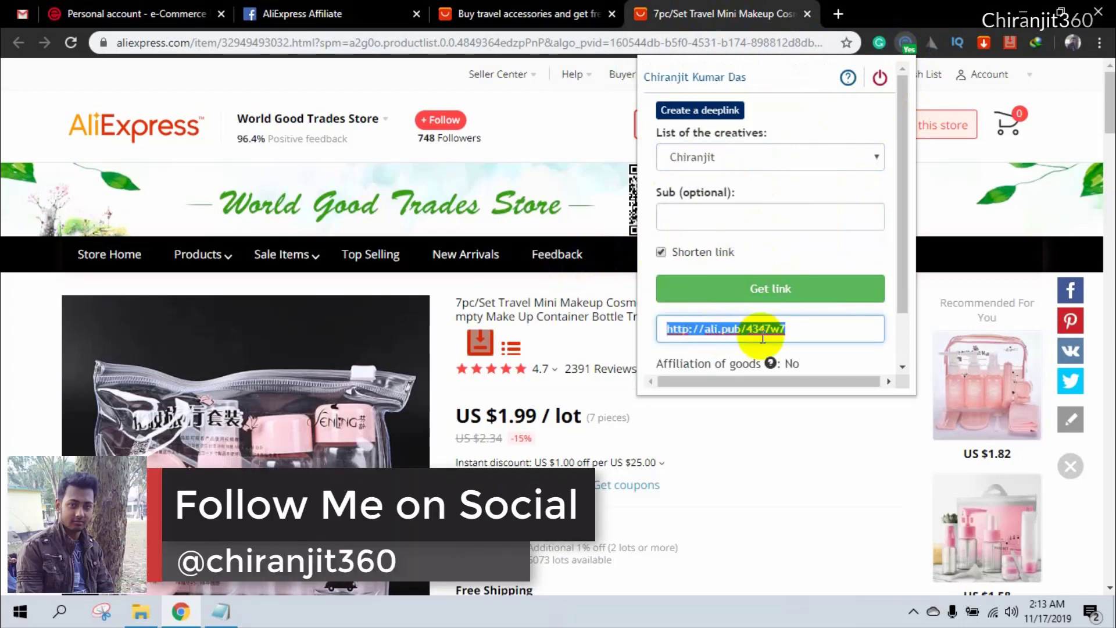
{"action": "scroll", "coordinate": [739, 320], "scroll_direction": "down", "scroll_amount": 2}
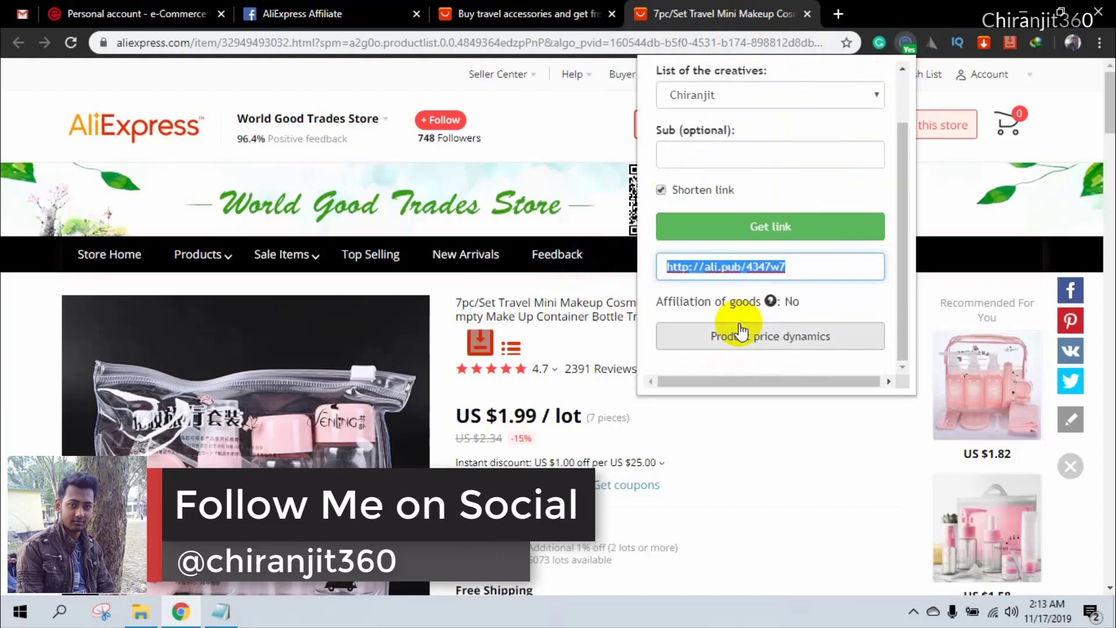
{"action": "scroll", "coordinate": [745, 306], "scroll_direction": "up", "scroll_amount": 2}
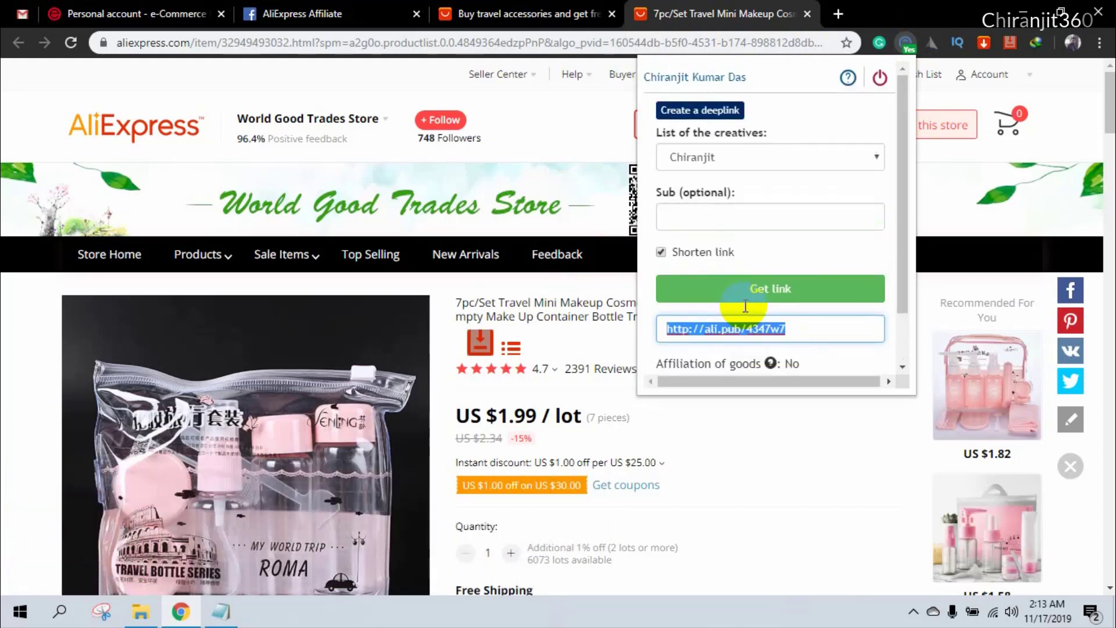
{"action": "left_click", "coordinate": [906, 42]}
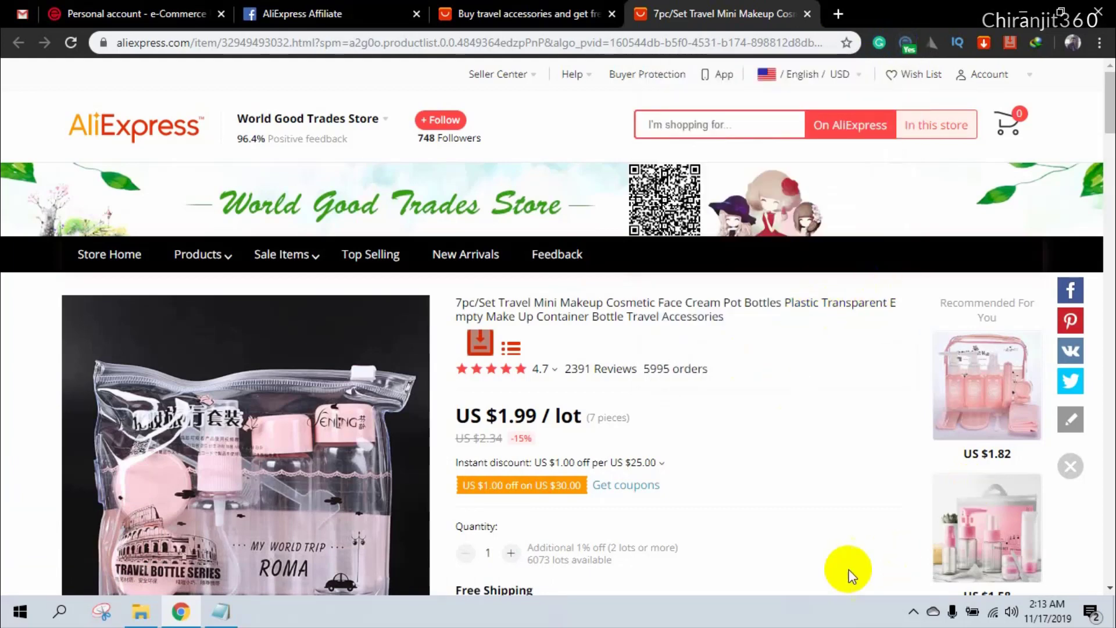